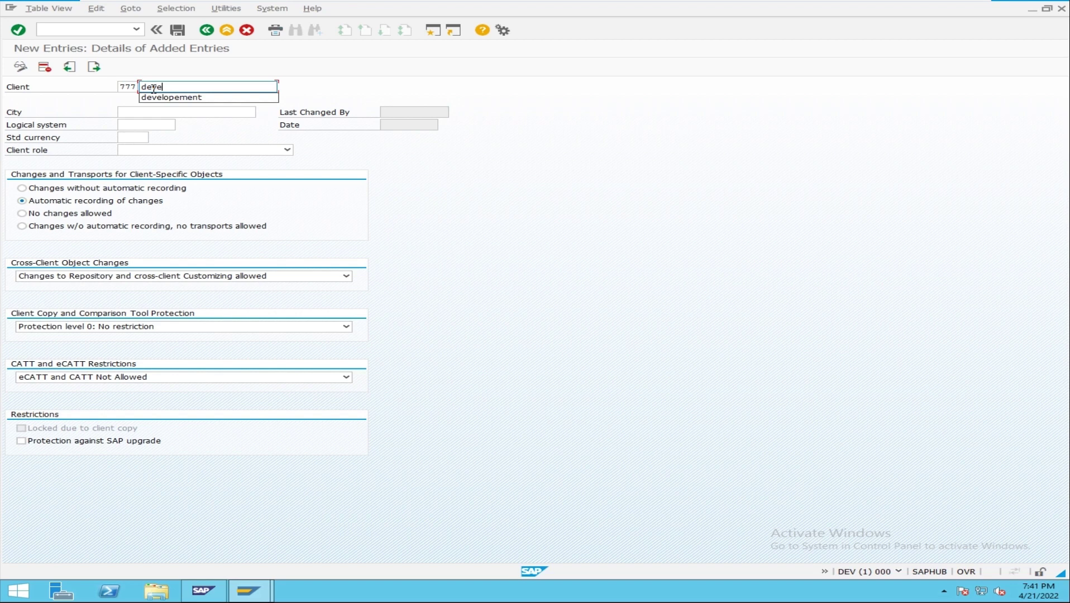
Step: Complete the client description as "developement", and enter "hyderabad" as the city and INR as the standard currency
type("ement")
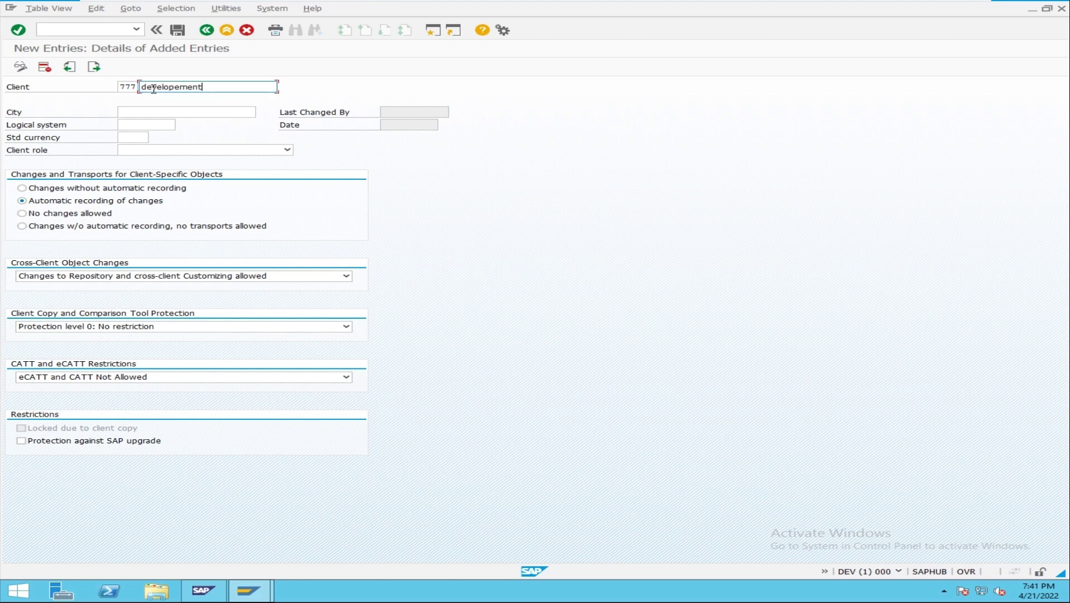
left_click(147, 114)
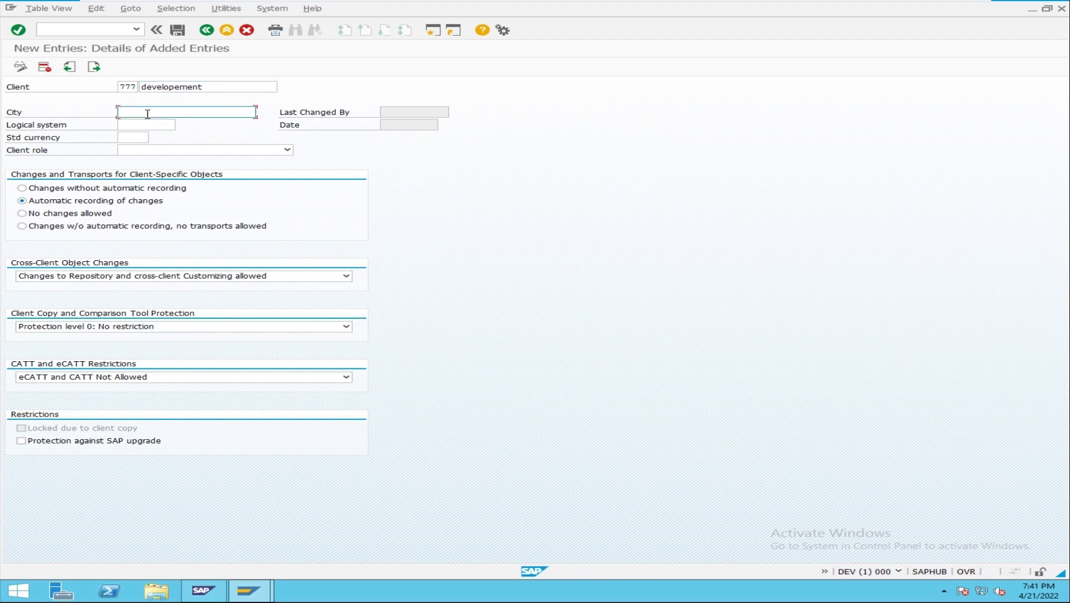
type("hyderabad")
left_click(133, 136)
type("inr")
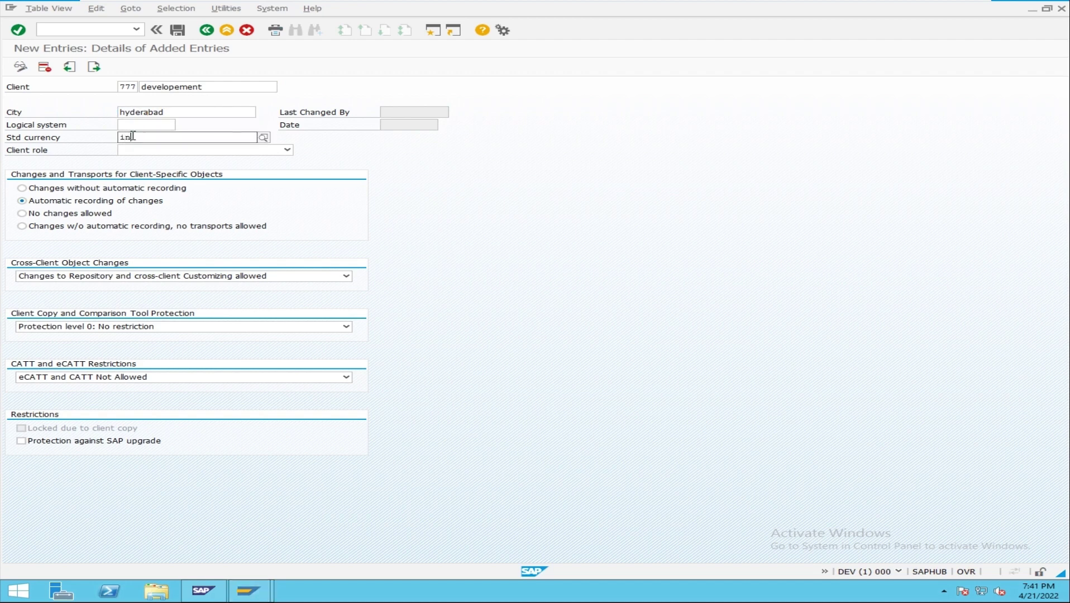
Step: Set the role of client 777 to Customizing
left_click(148, 149)
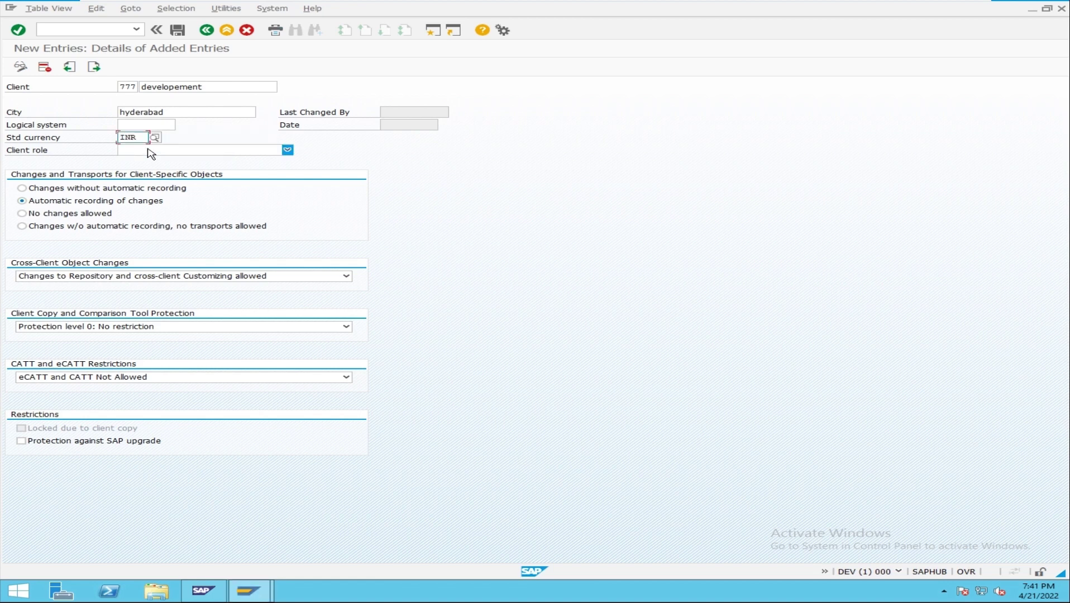
left_click(210, 151)
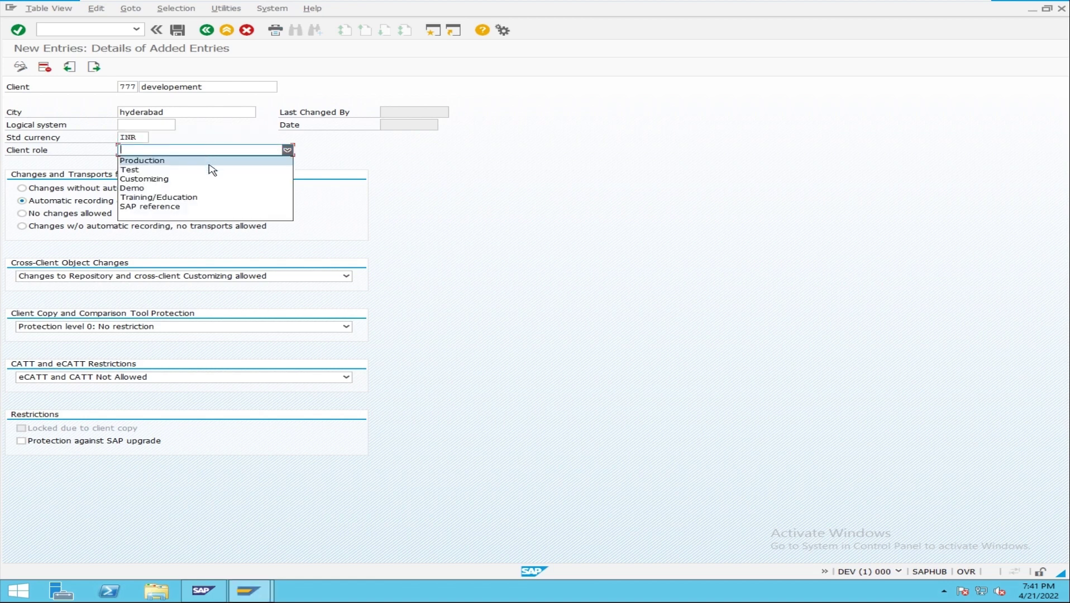
left_click(216, 179)
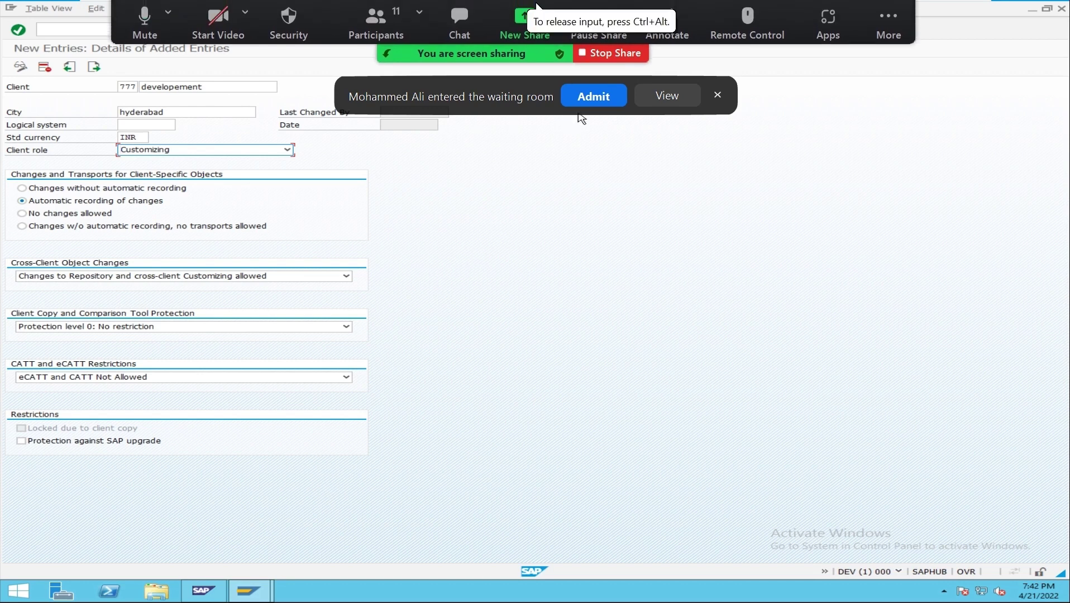
left_click(596, 101)
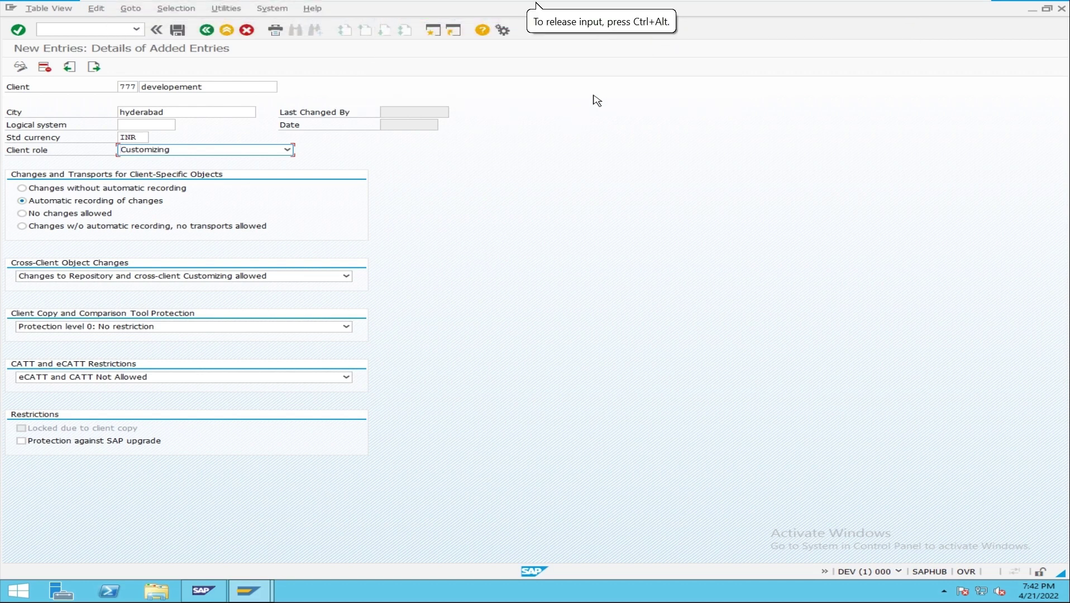
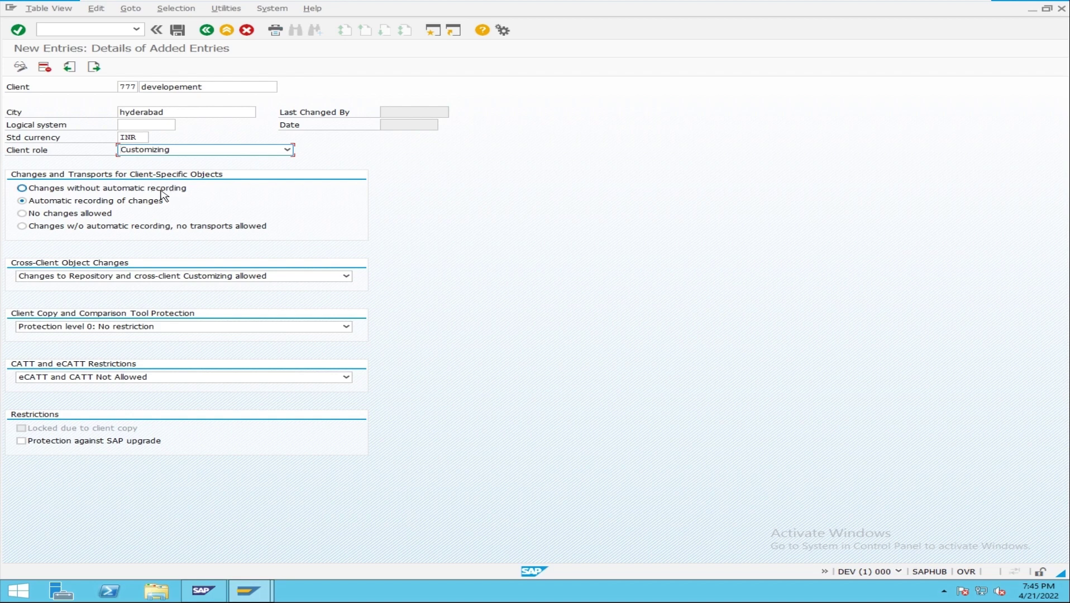
Step: Try each of the four change and transport options for client-specific objects, returning to Automatic recording of changes
left_click(22, 188)
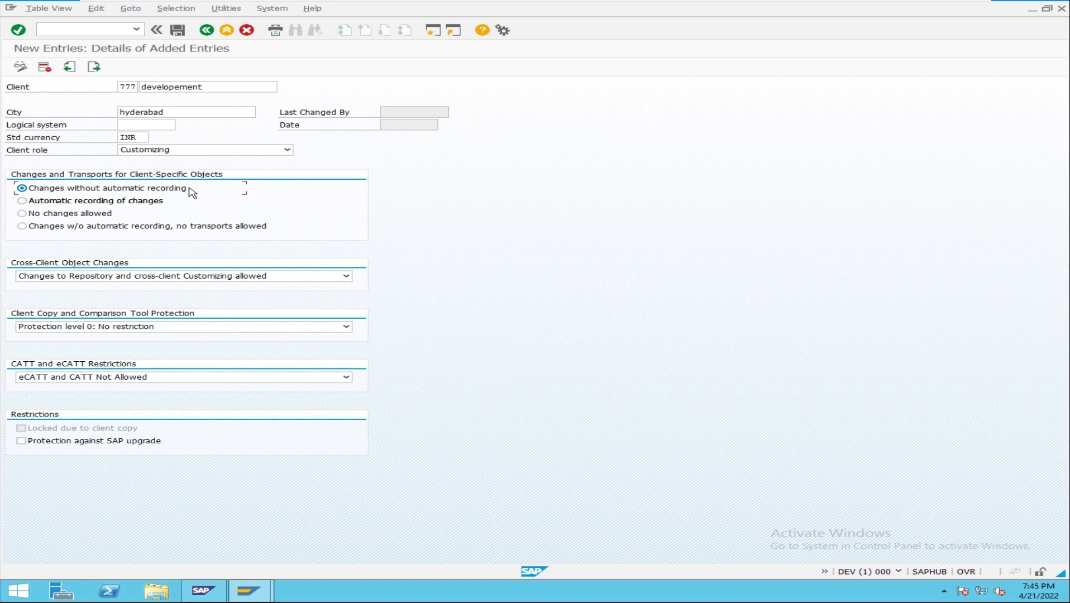
left_click(22, 202)
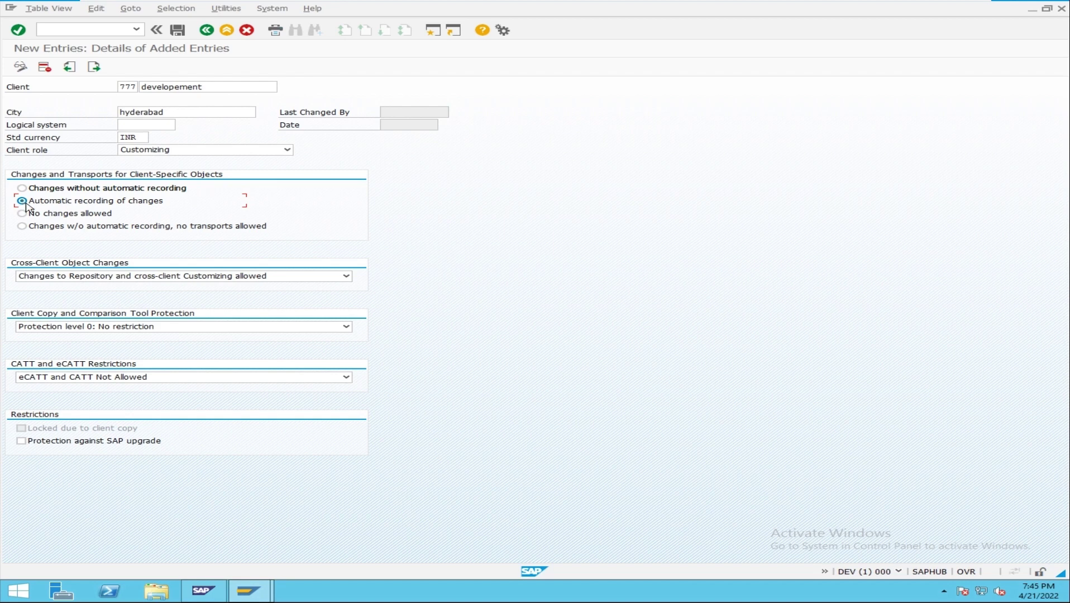
left_click(23, 214)
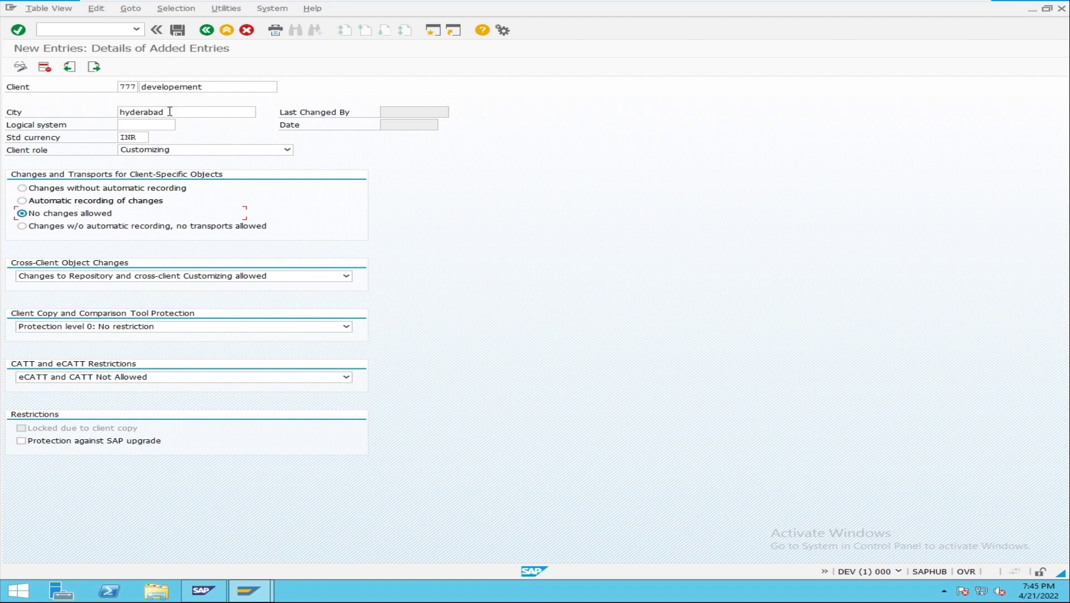
left_click(25, 226)
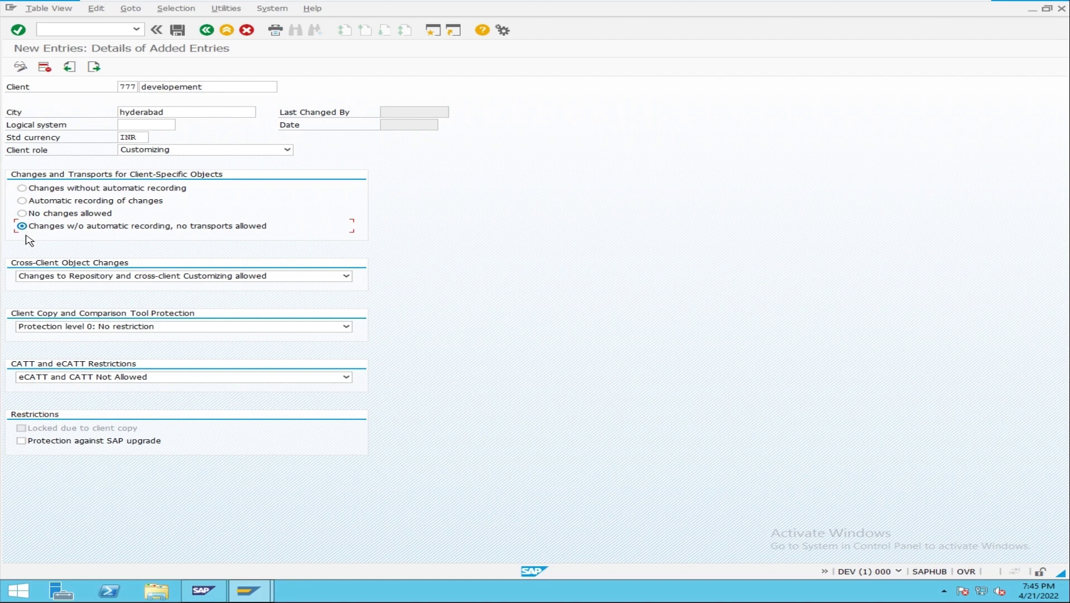
left_click(22, 188)
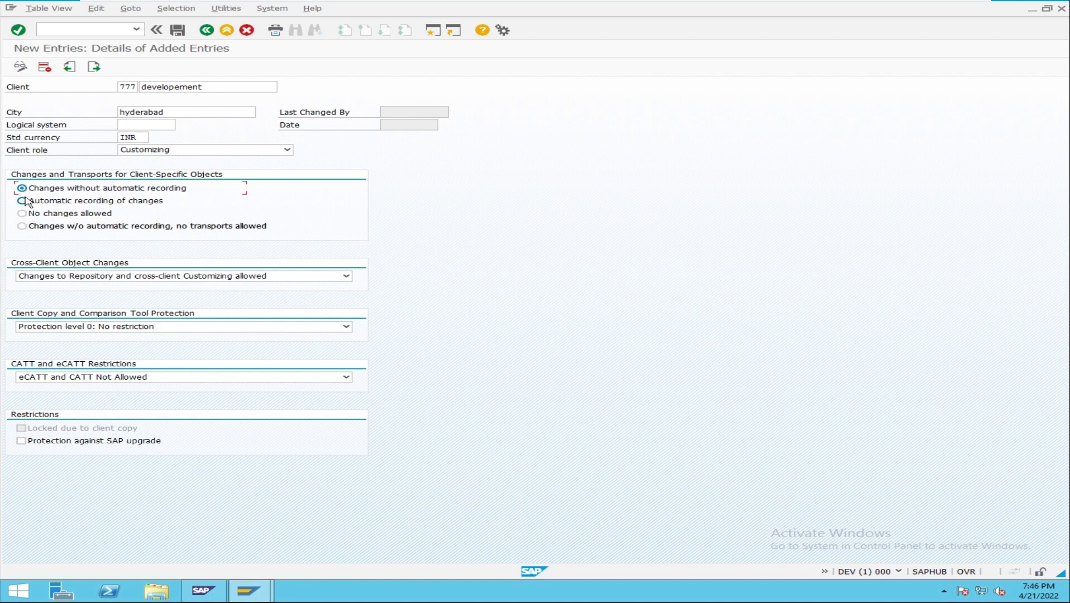
left_click(23, 201)
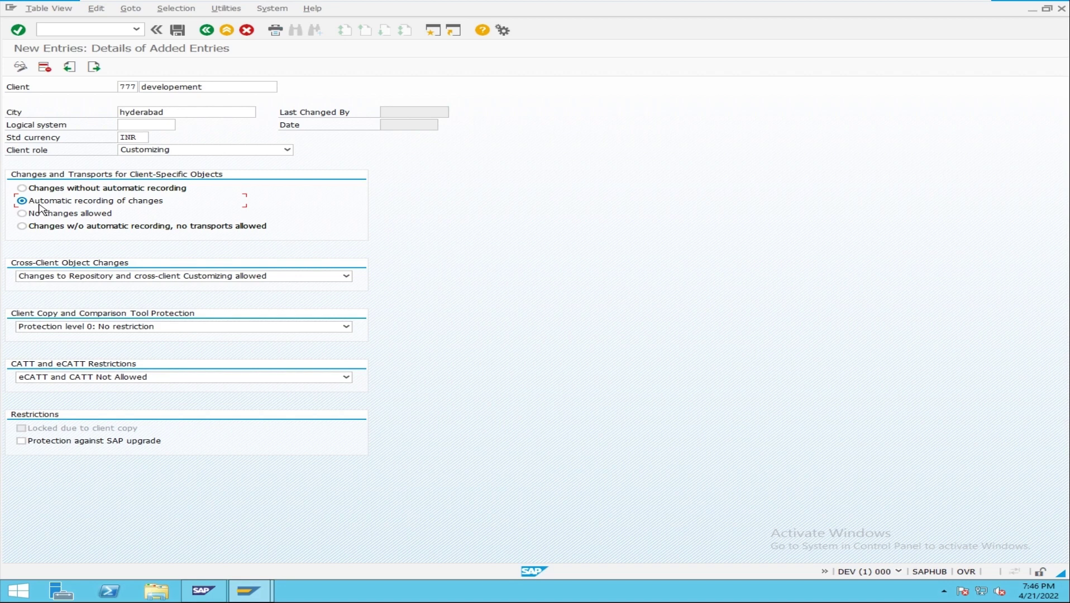
left_click(23, 188)
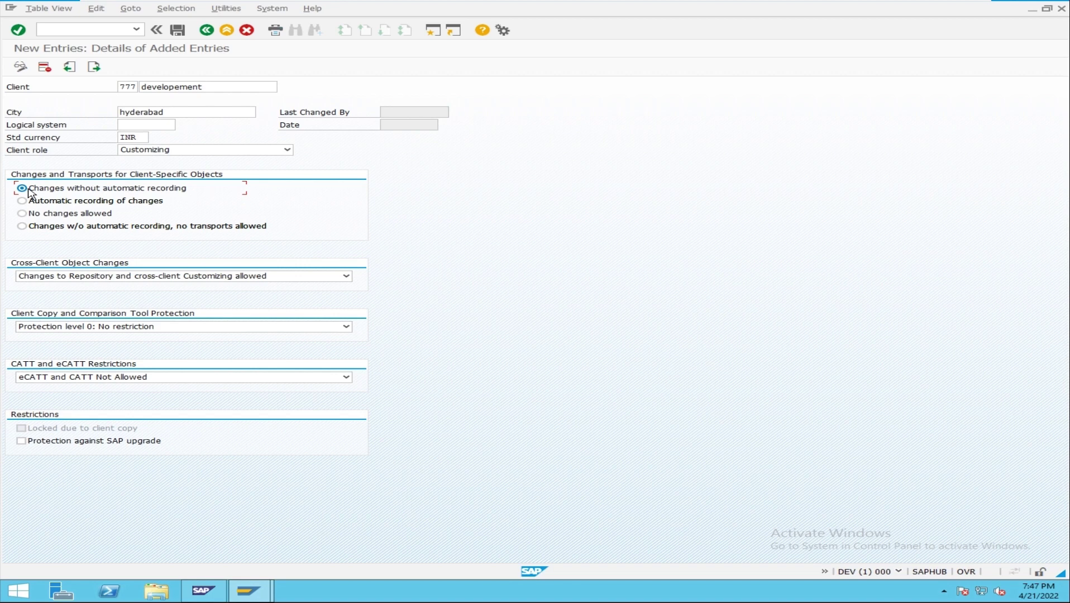
left_click(22, 201)
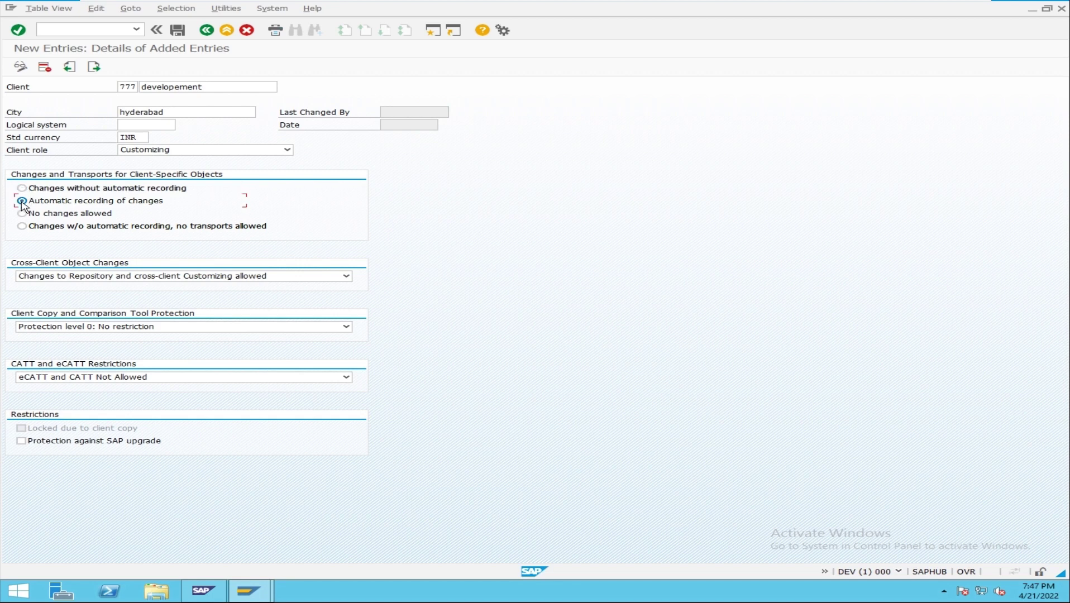
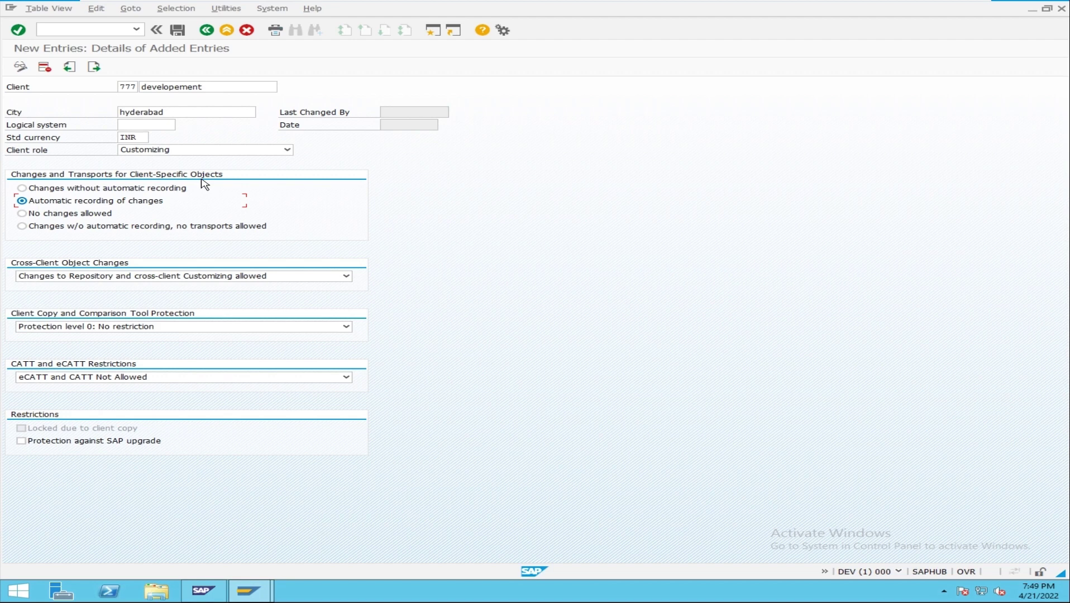
Step: Alternate between Changes without automatic recording and Automatic recording of changes, ending on Automatic recording of changes
mouse_move(237, 4)
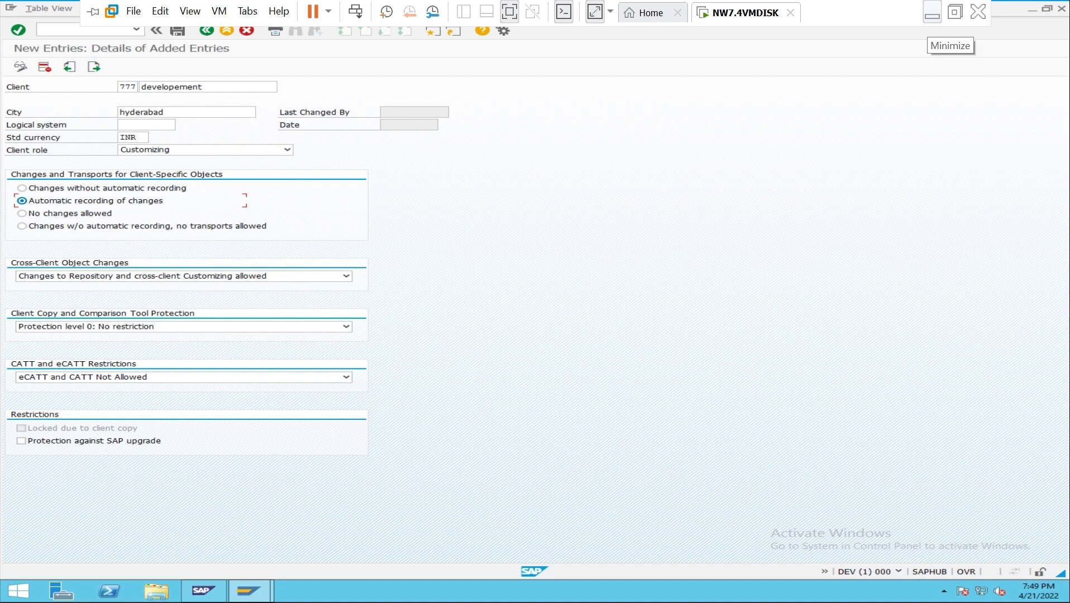
left_click(23, 192)
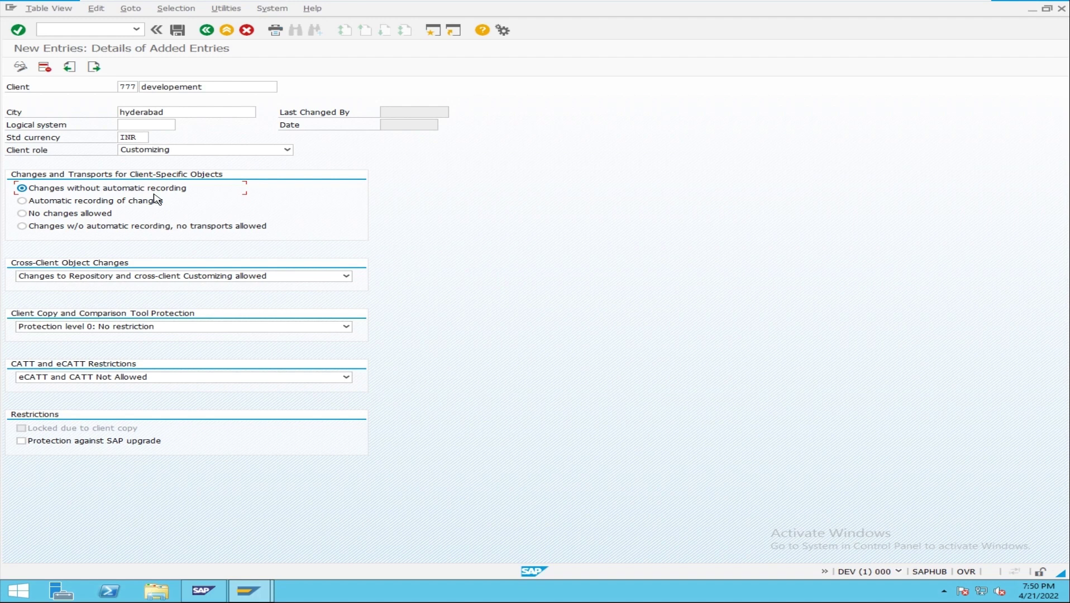
left_click(40, 205)
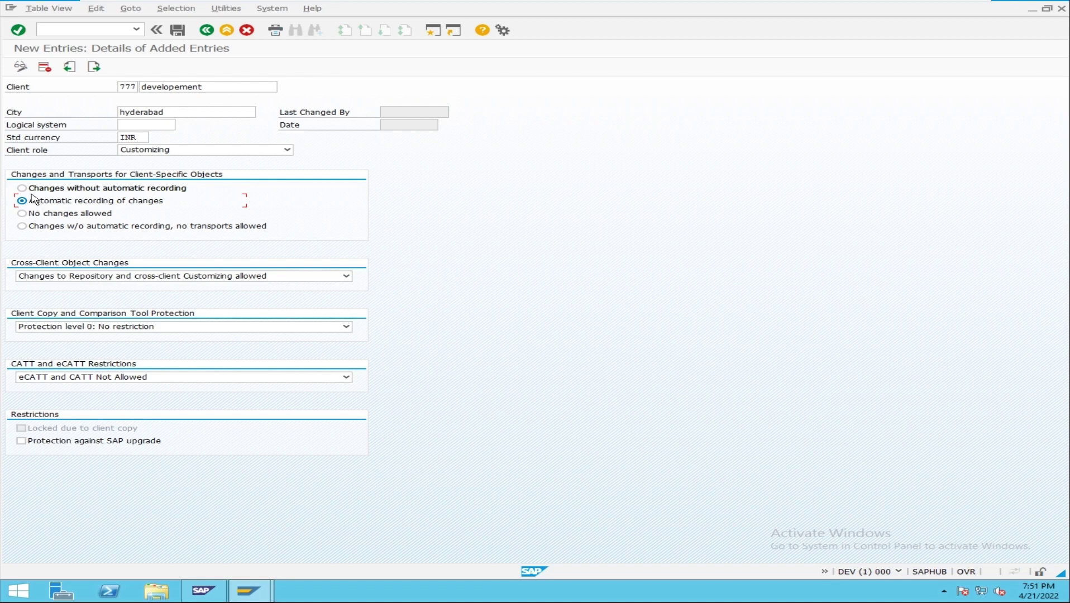
left_click(23, 188)
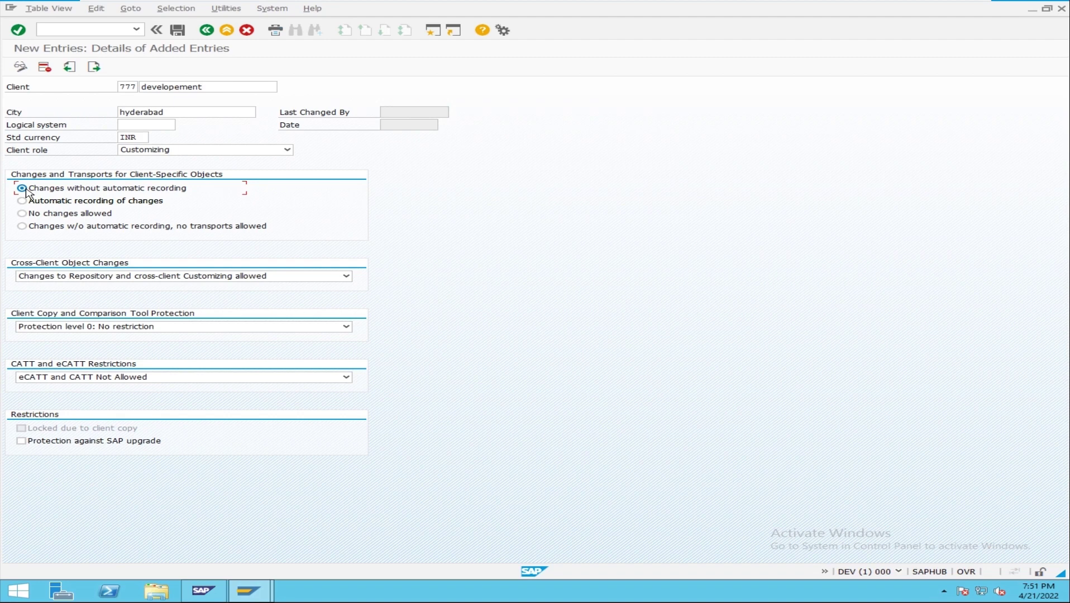
left_click(22, 201)
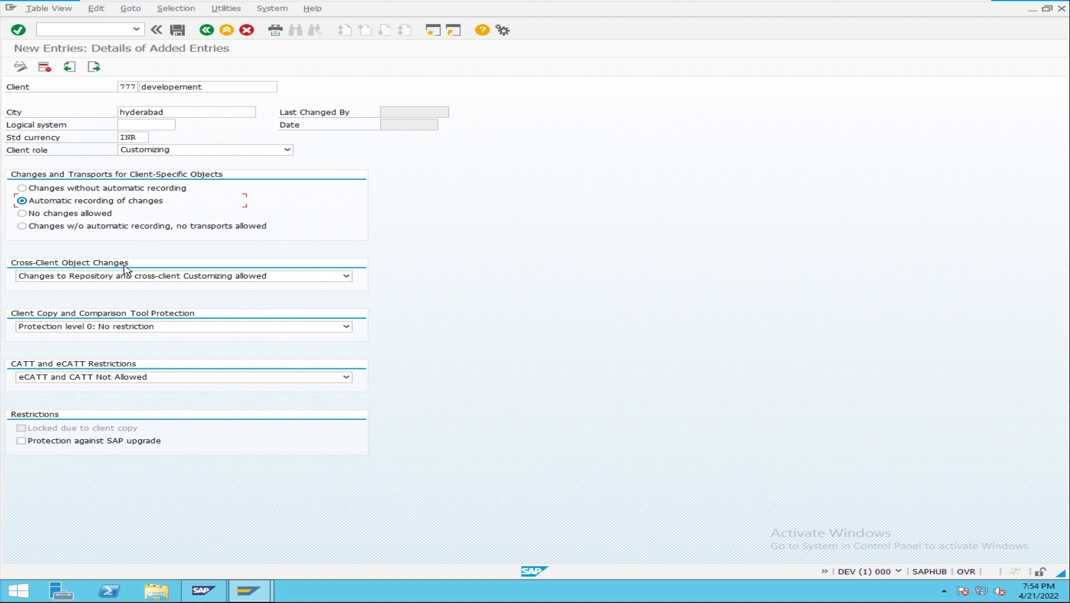
left_click(21, 189)
left_click(22, 201)
left_click(22, 188)
left_click(22, 202)
Step: Try two restrictive cross-client object change options, then restore Changes to Repository and cross-client Customizing allowed
left_click(345, 277)
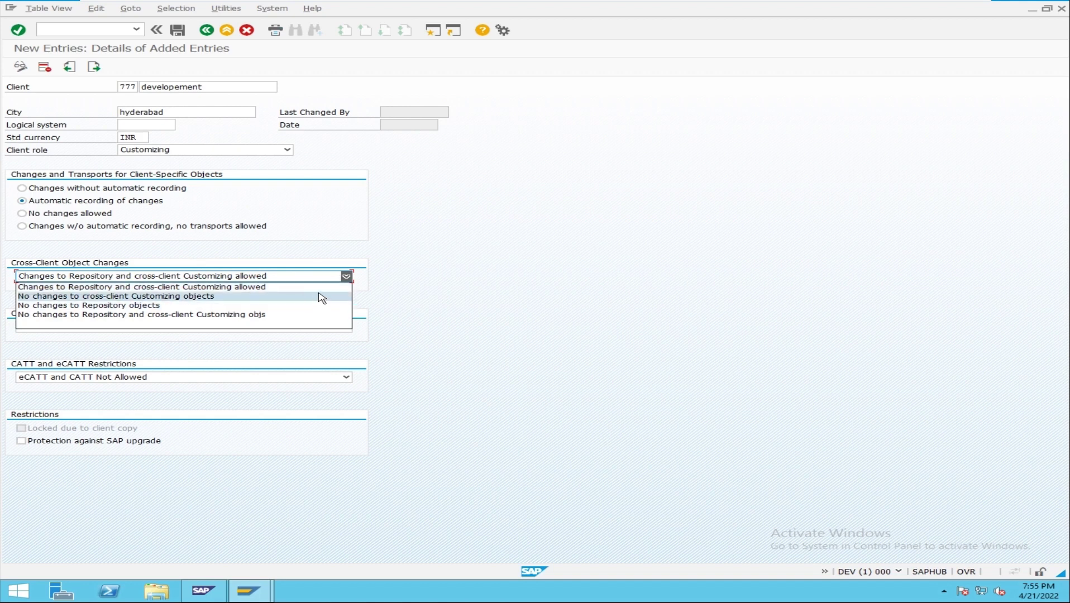
left_click(230, 306)
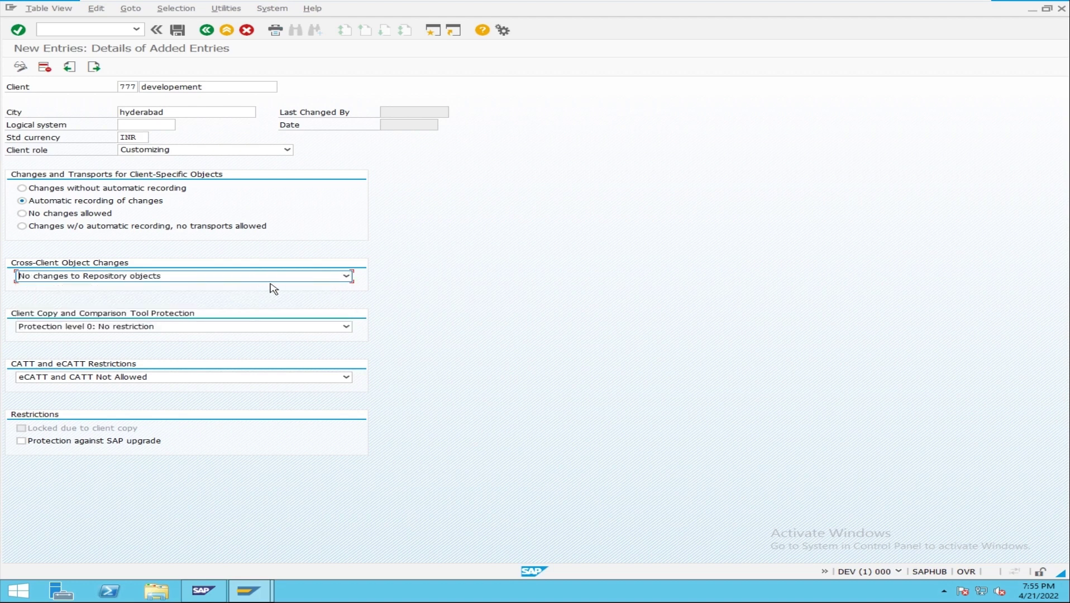
left_click(347, 275)
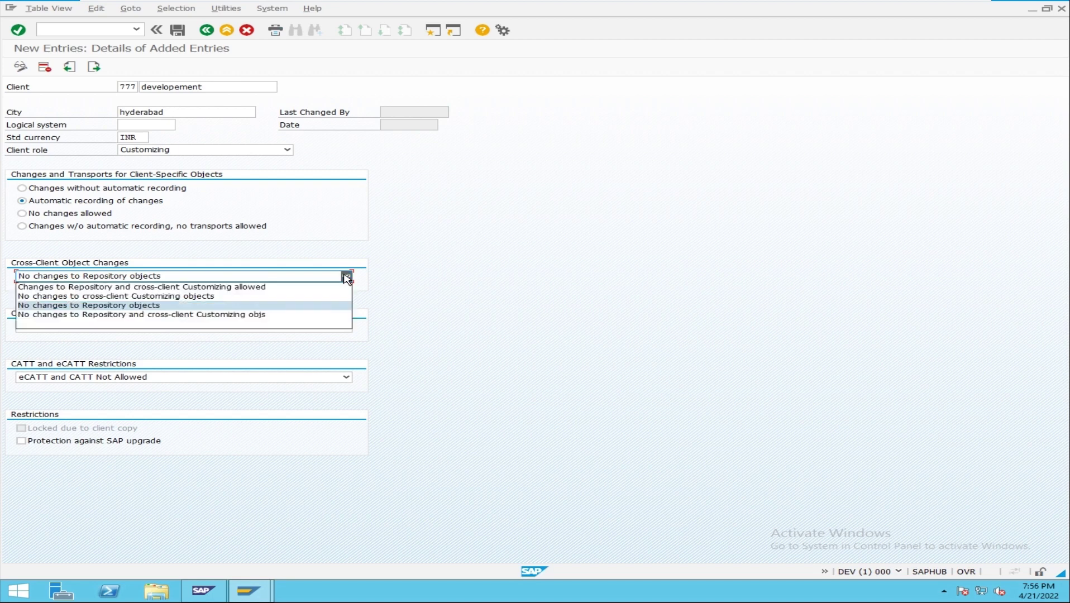
left_click(333, 315)
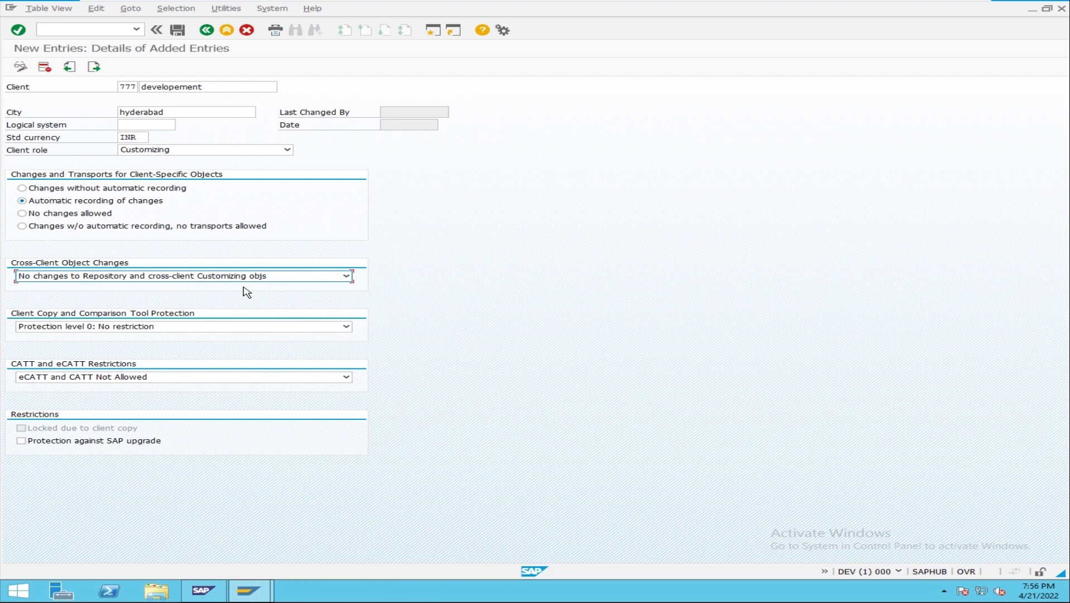
left_click(347, 276)
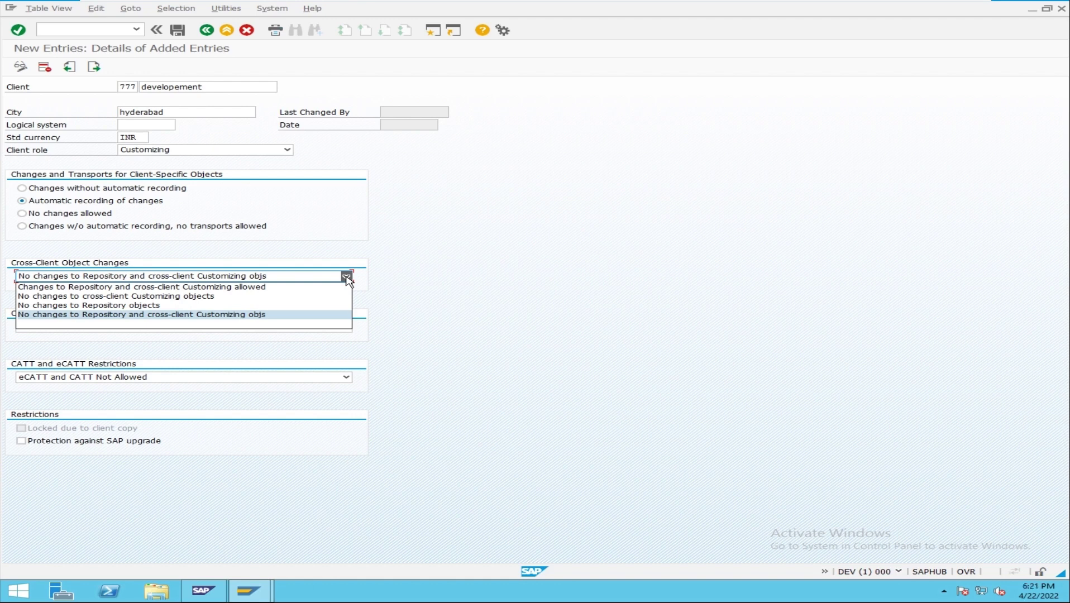
left_click(208, 287)
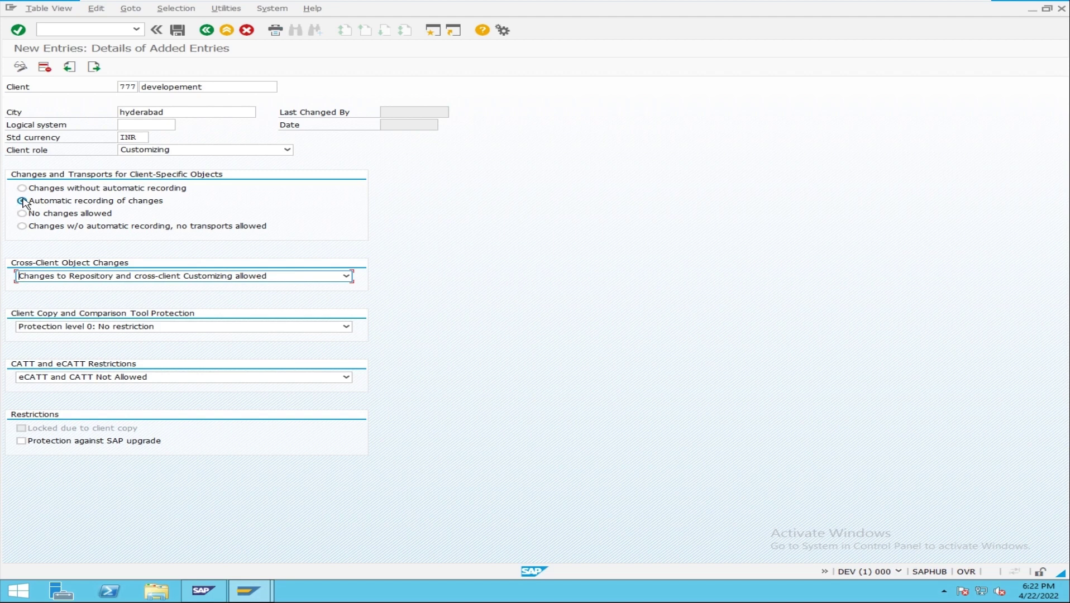
left_click(23, 202)
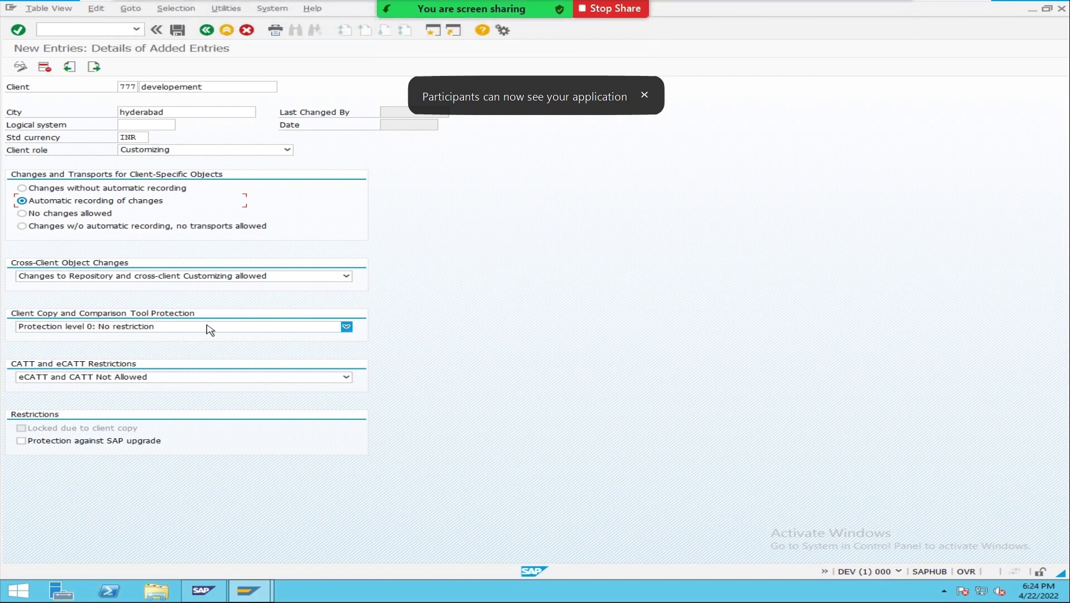
Step: Try Protection level 1: No overwriting for client copy and comparison, then restore Protection level 0: No restriction
left_click(346, 327)
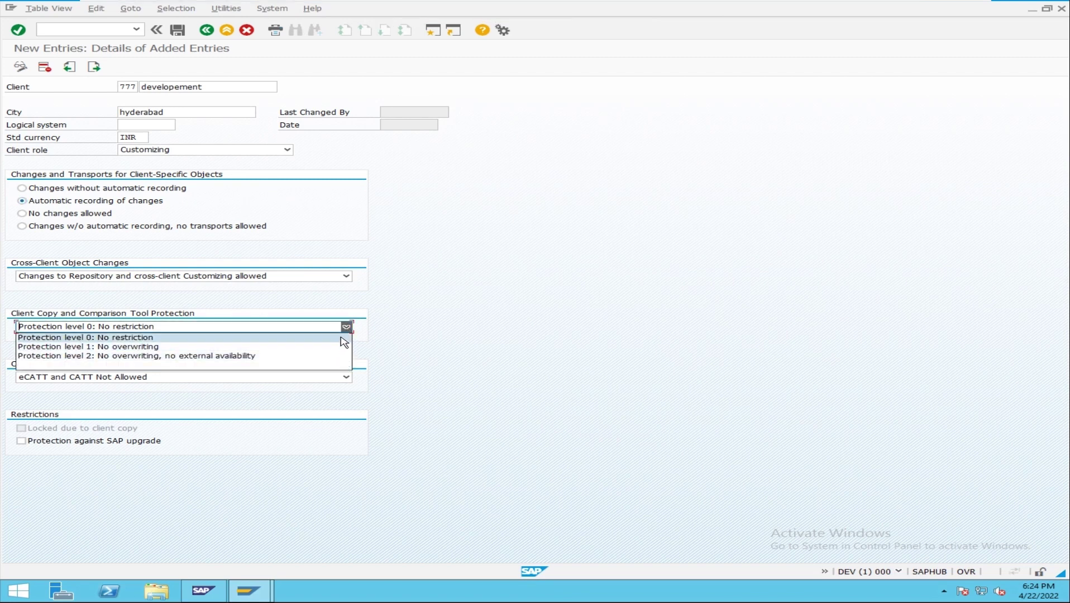
left_click(341, 337)
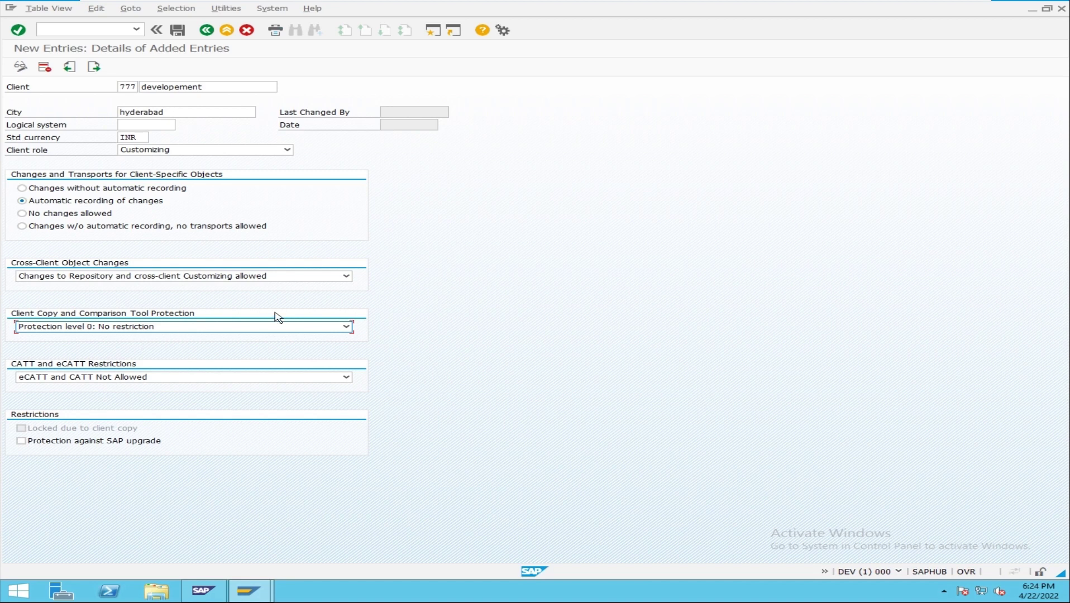
left_click(347, 326)
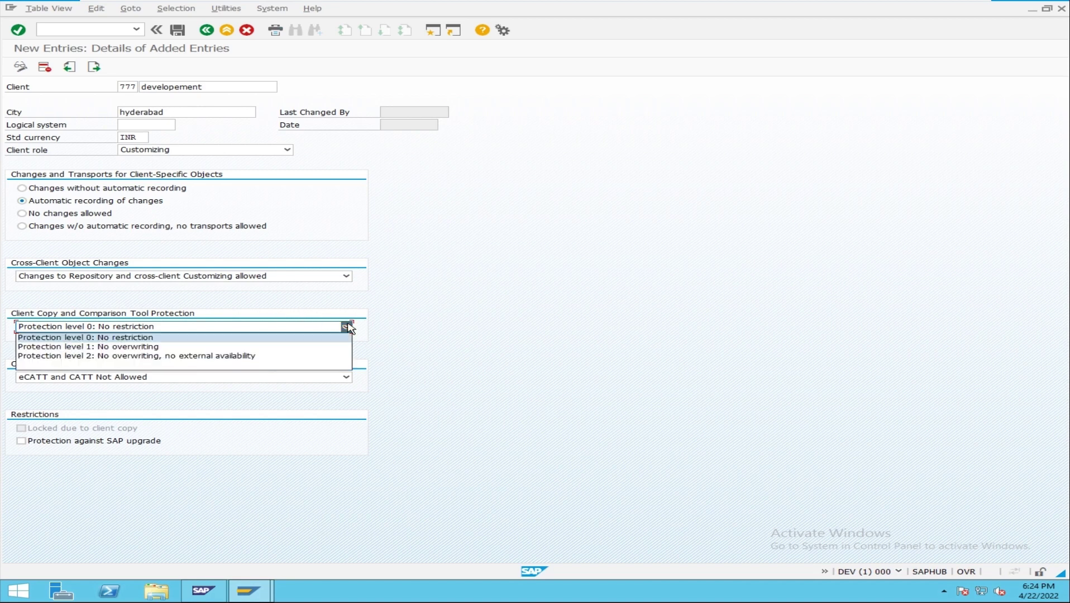
left_click(342, 347)
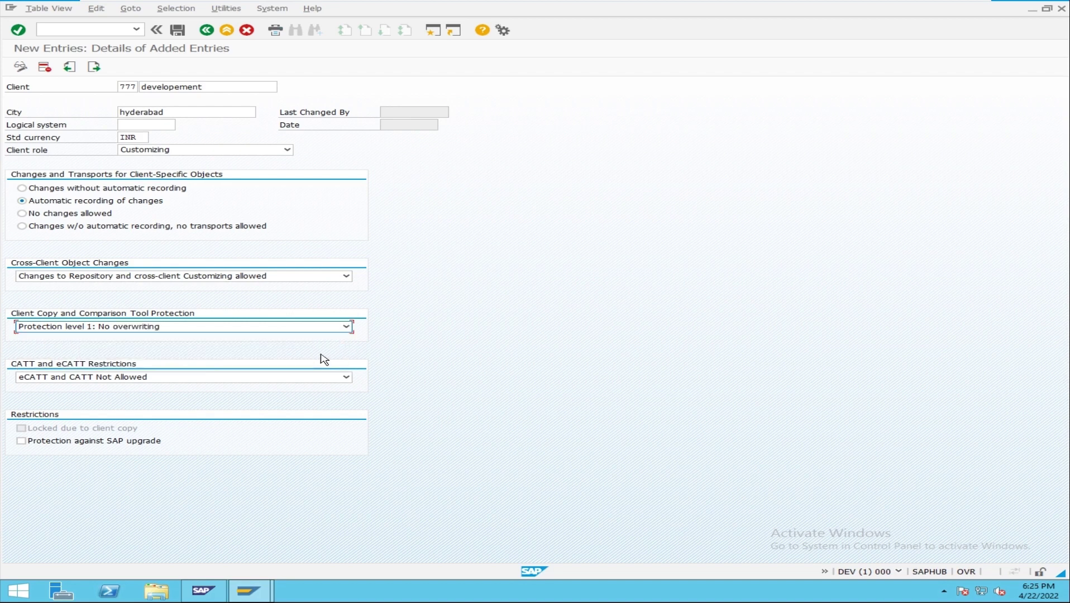
left_click(346, 327)
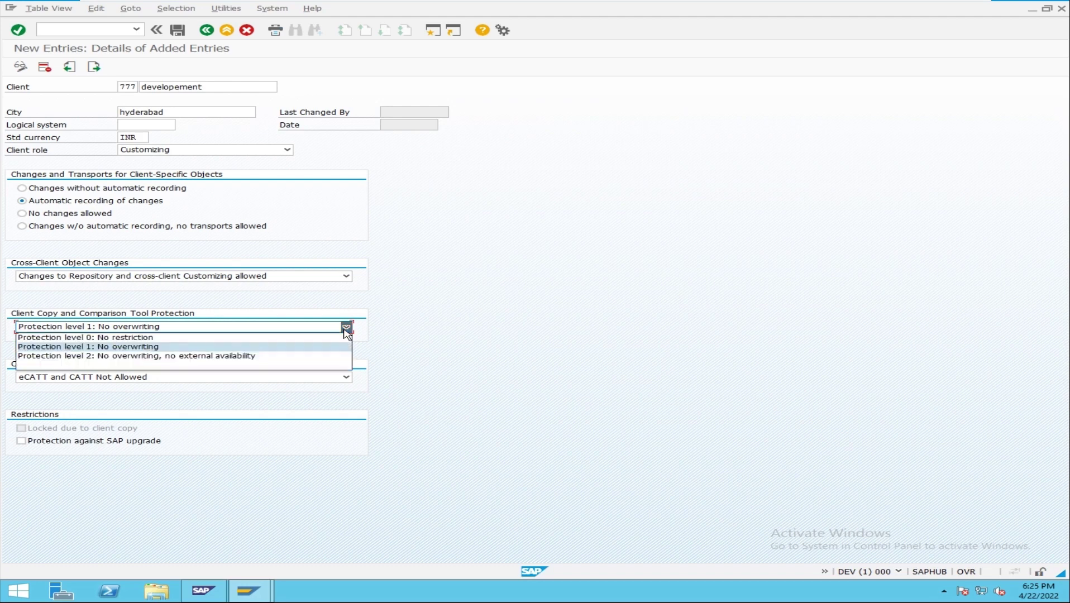
left_click(284, 344)
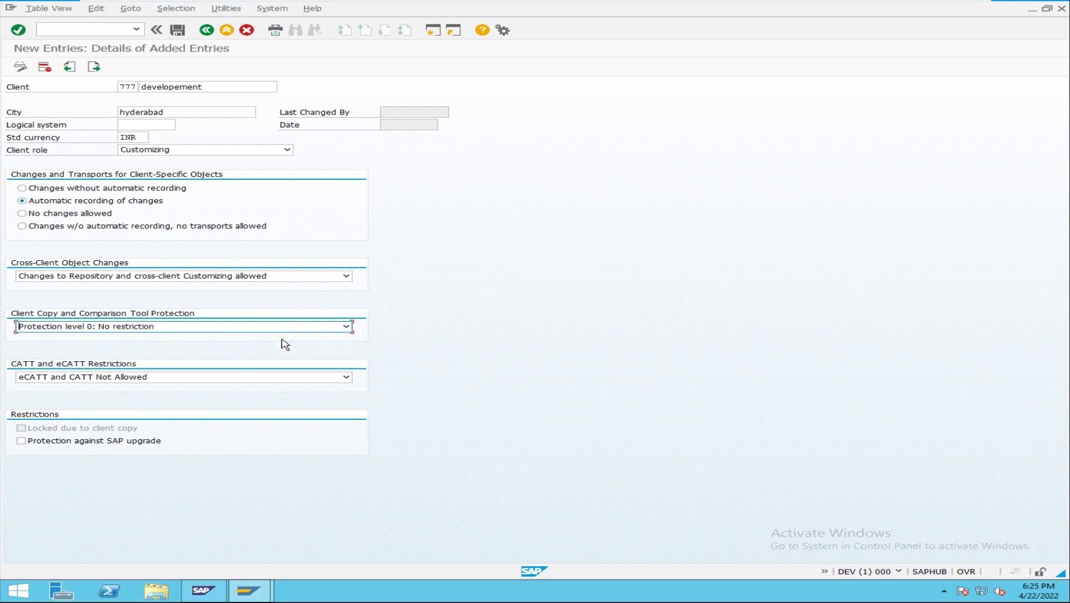
Step: Try Protection level 1: No overwriting and level 2: No overwriting, no external availability, restoring Protection level 0: No restriction after each
left_click(346, 326)
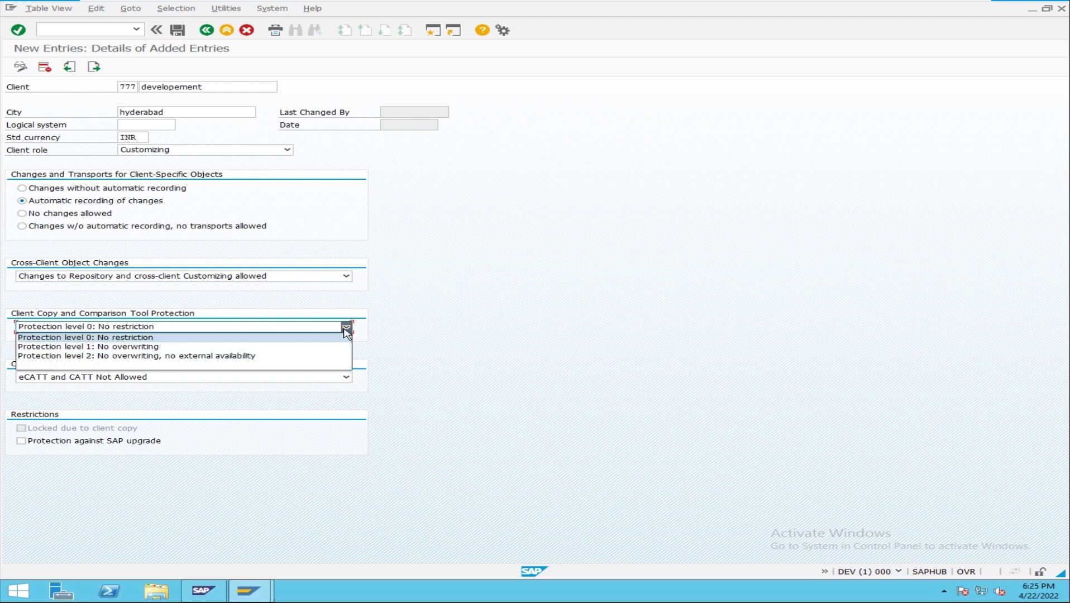
left_click(337, 347)
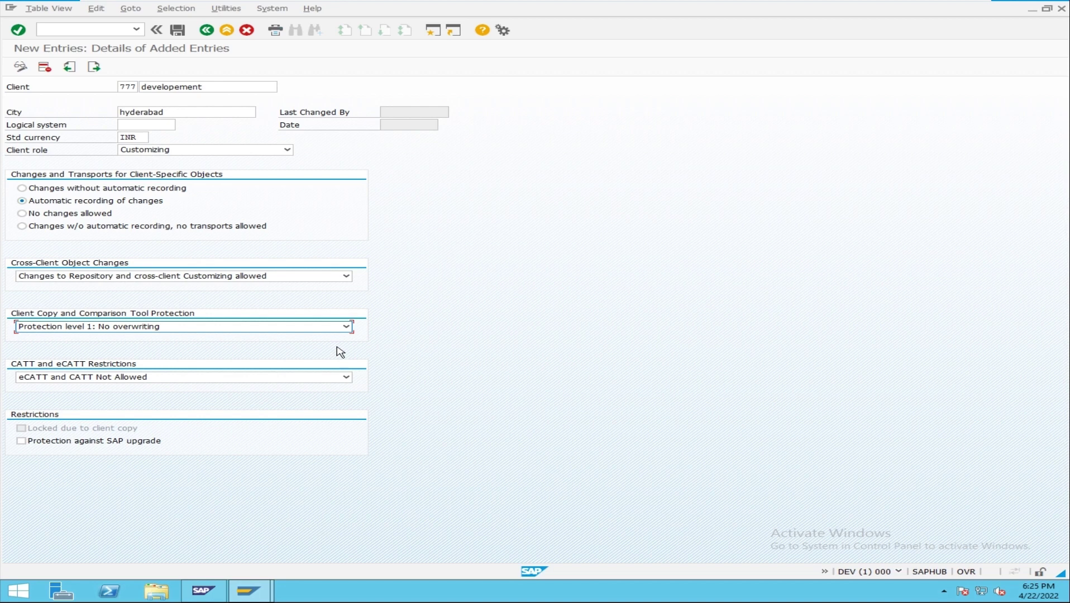
left_click(346, 327)
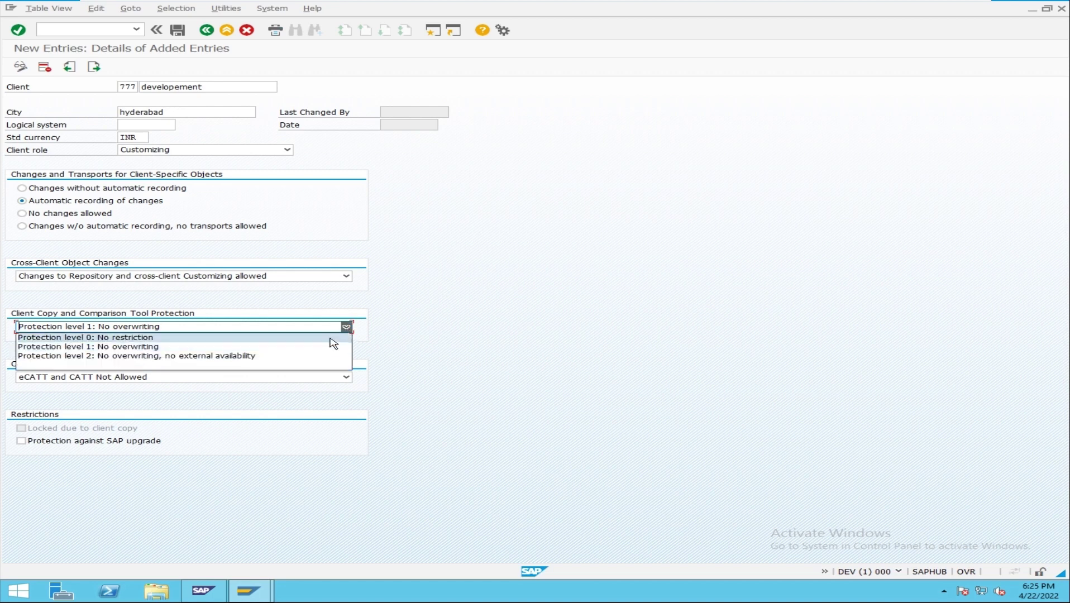
left_click(326, 339)
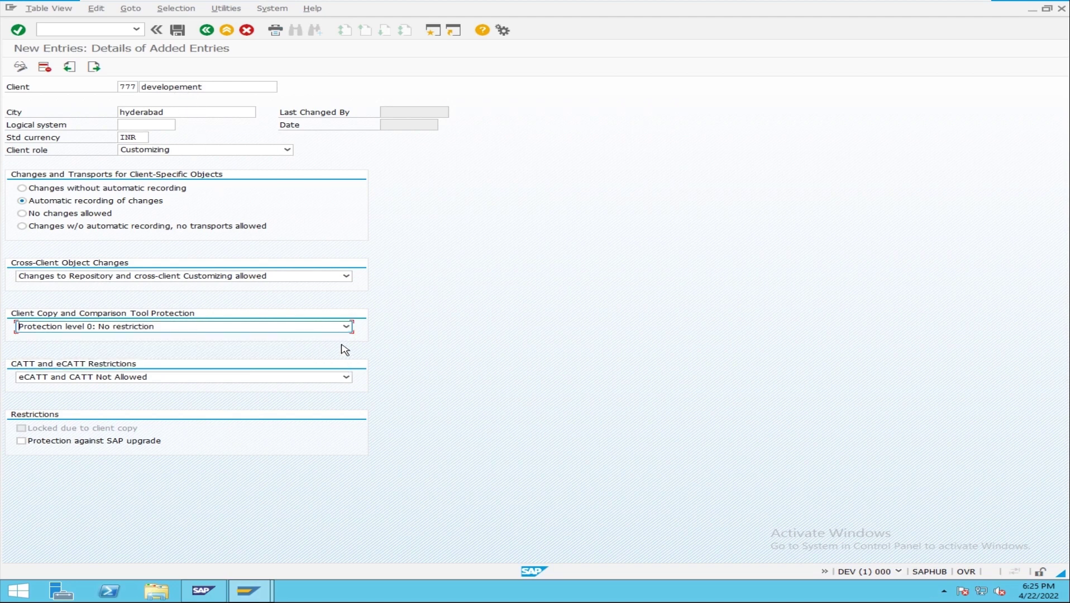
left_click(347, 327)
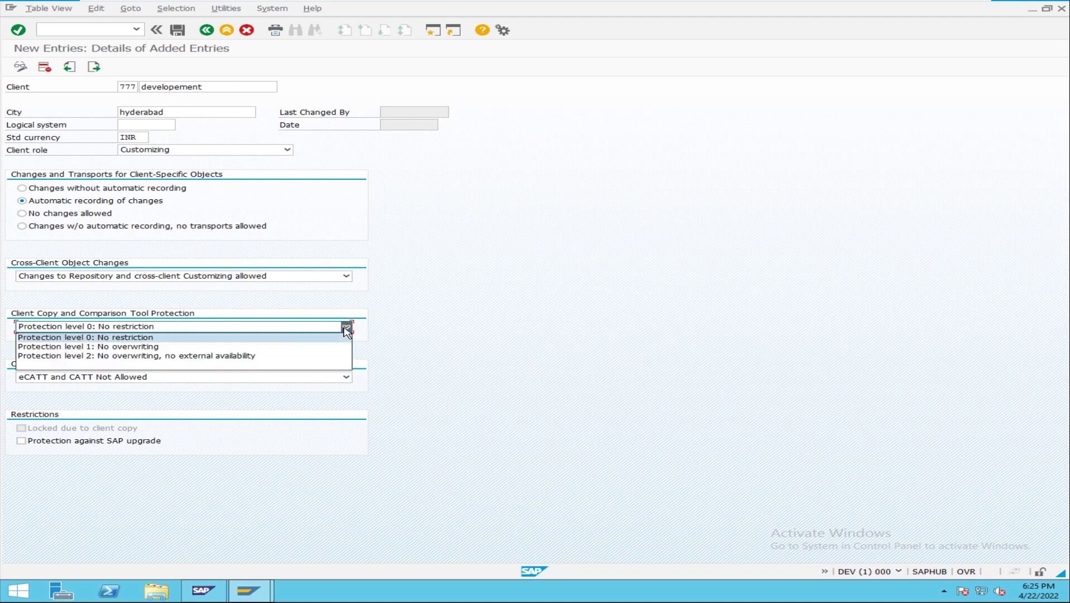
left_click(330, 357)
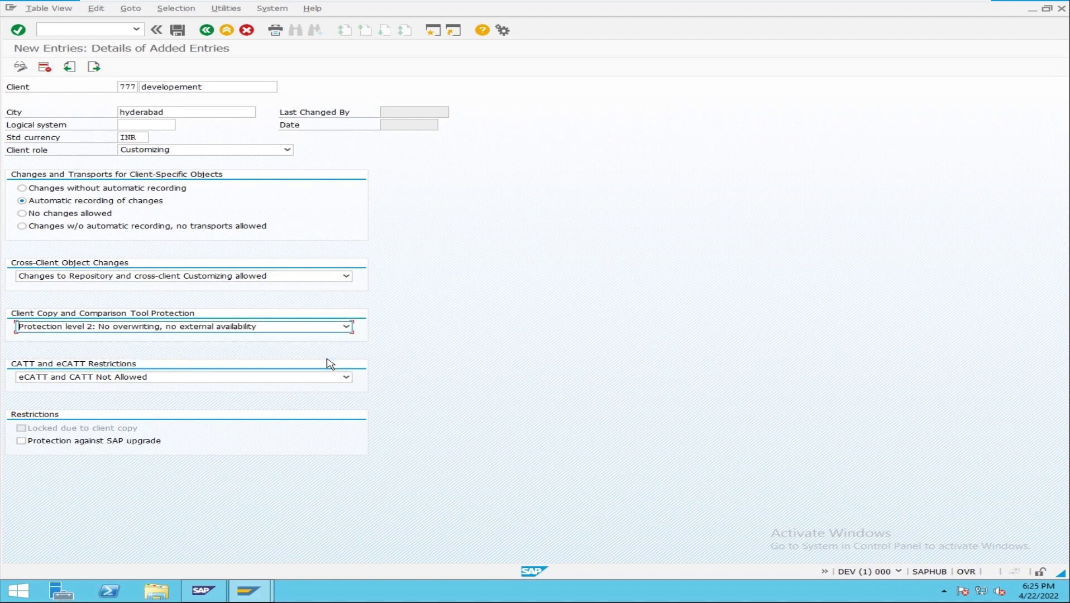
left_click(346, 327)
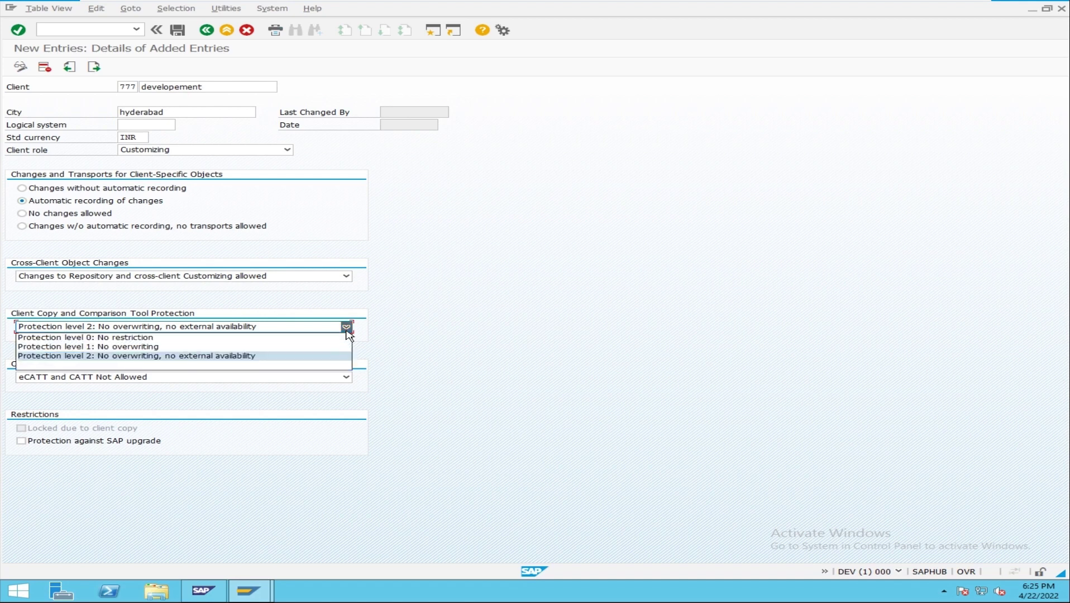
left_click(306, 339)
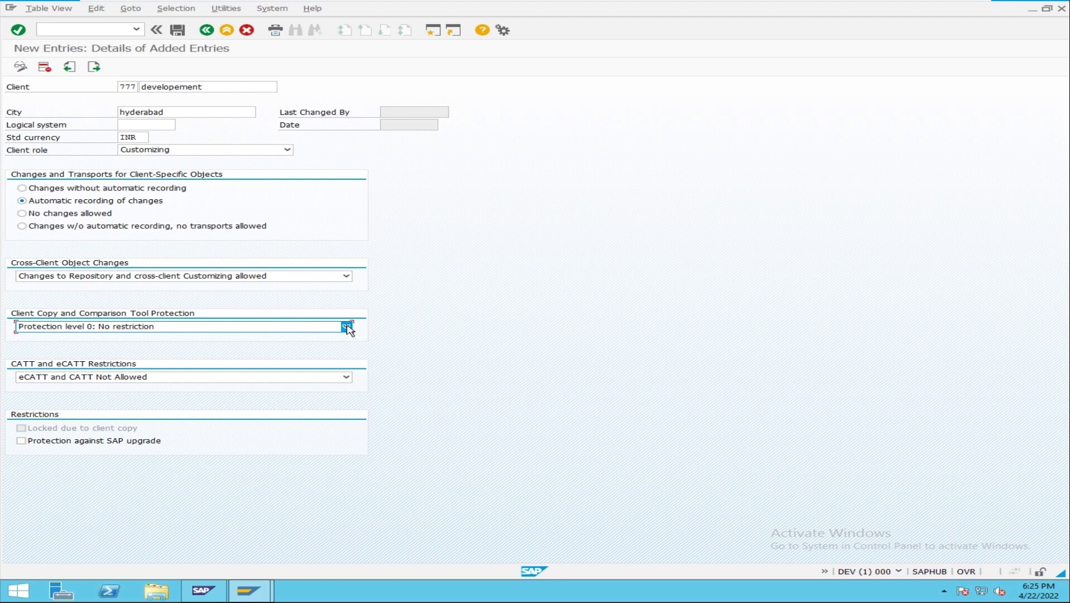
left_click(346, 327)
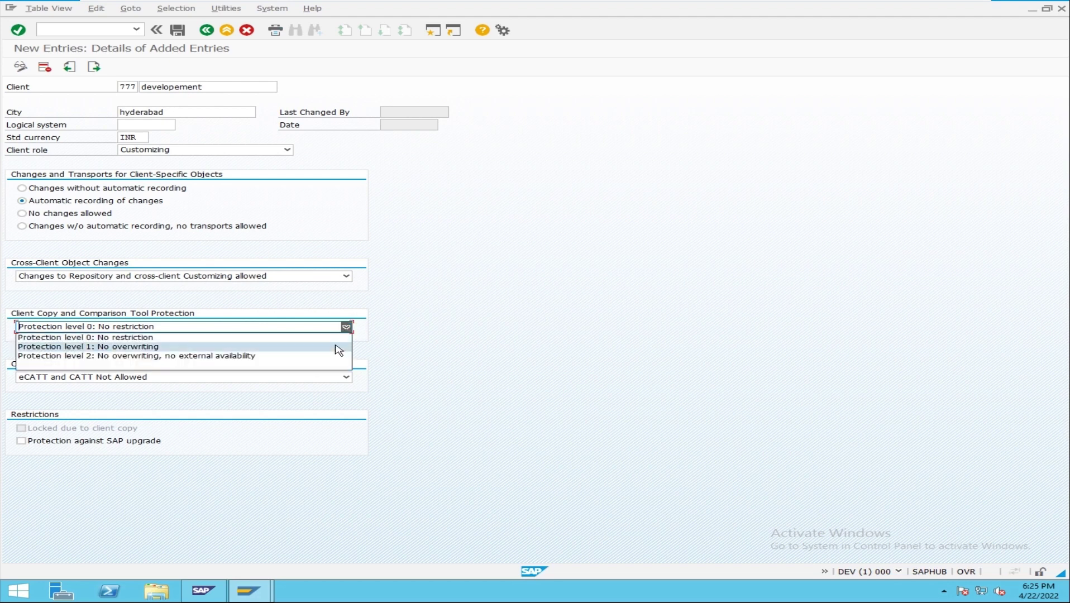
left_click(336, 338)
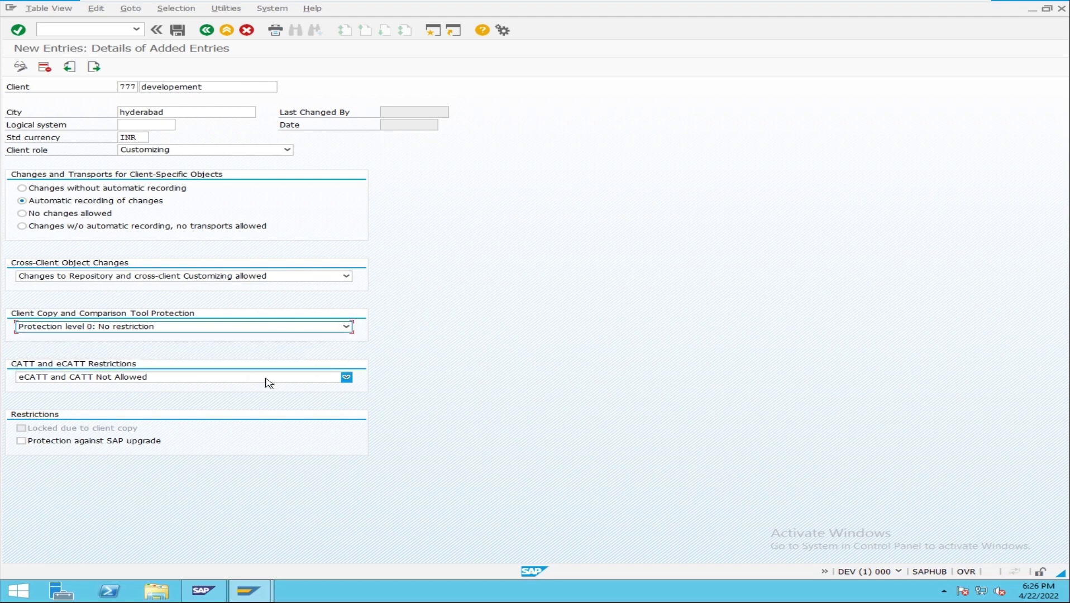
Step: Choose eCATT and CATT Not Allowed for the CATT restrictions and enable Protection against SAP upgrade
left_click(346, 378)
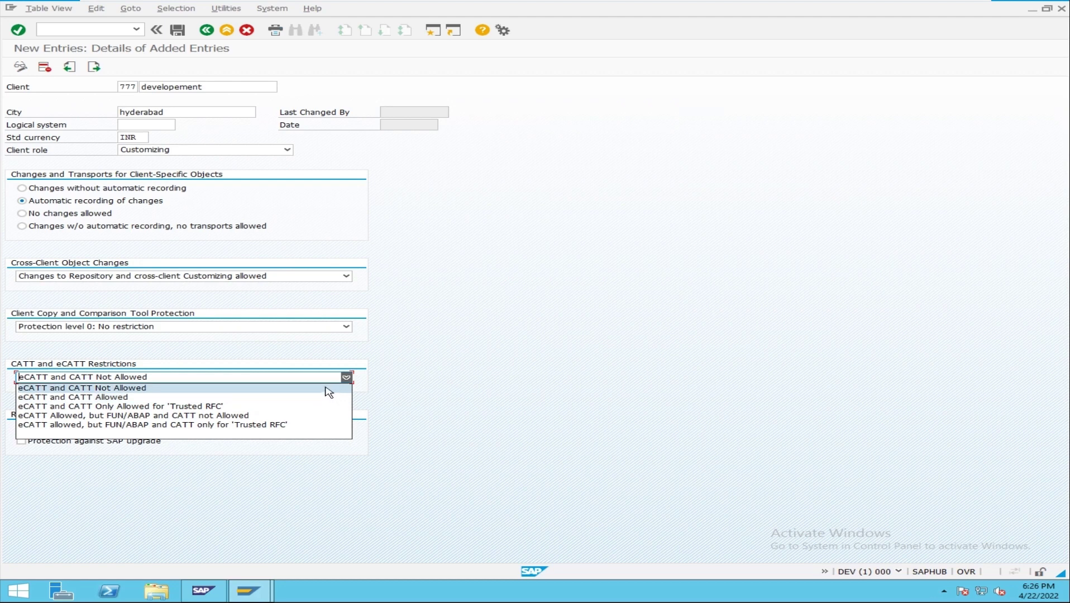
left_click(326, 387)
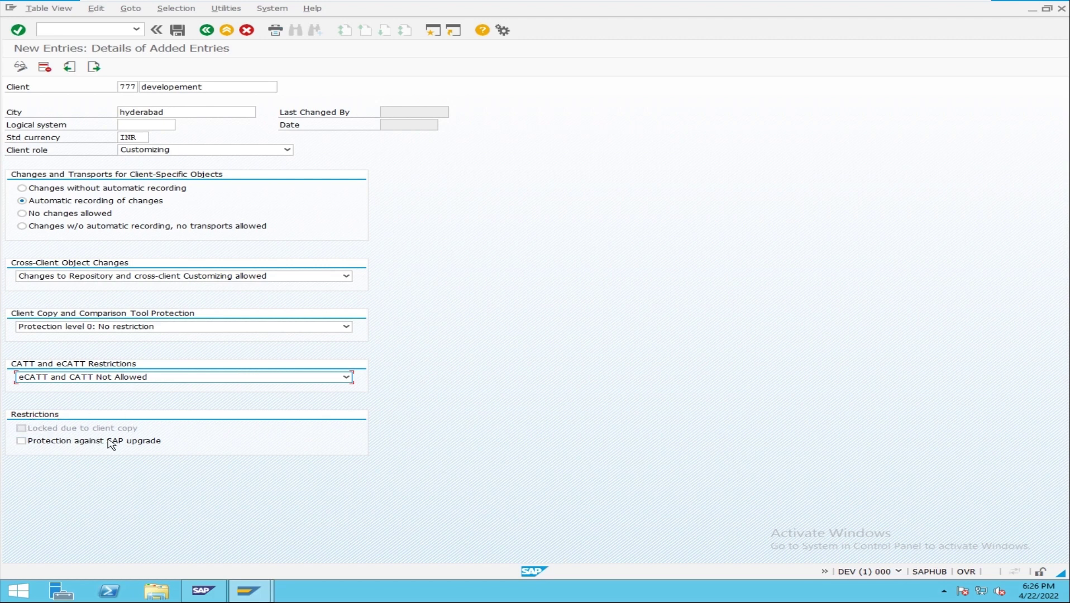
left_click(21, 441)
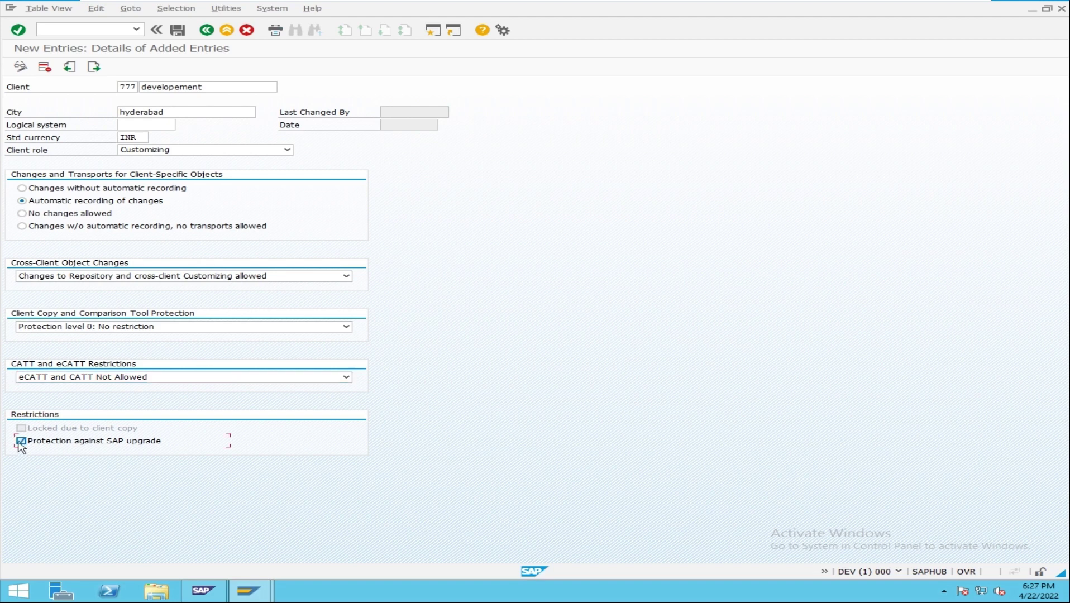